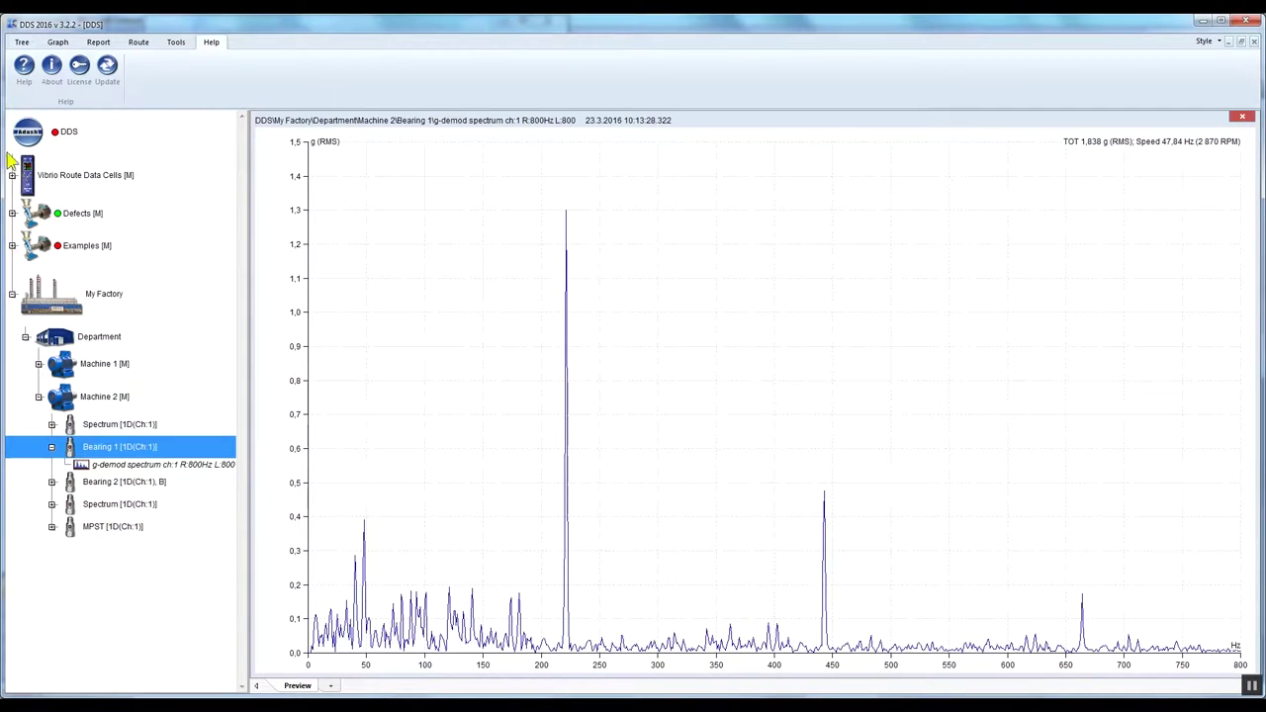
Select the g-demod spectrum under Bearing 1 and open the bearing library for import into the user bearing database.
click(23, 42)
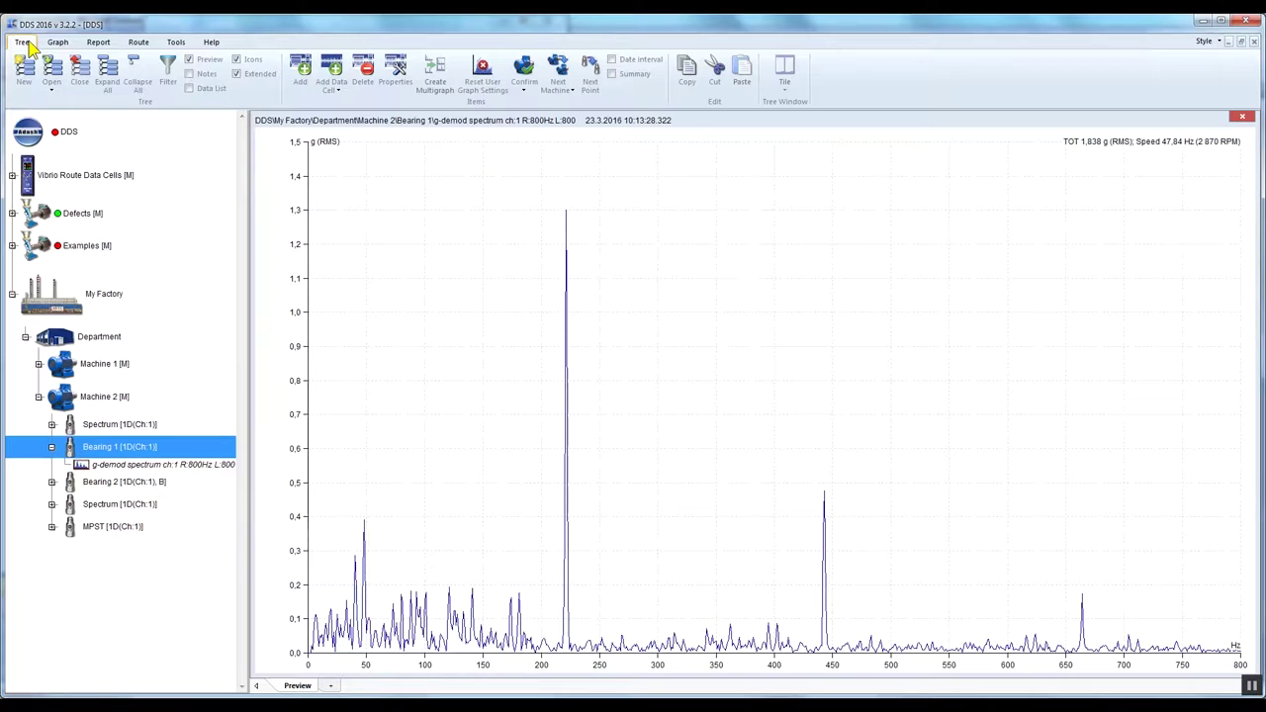
click(146, 465)
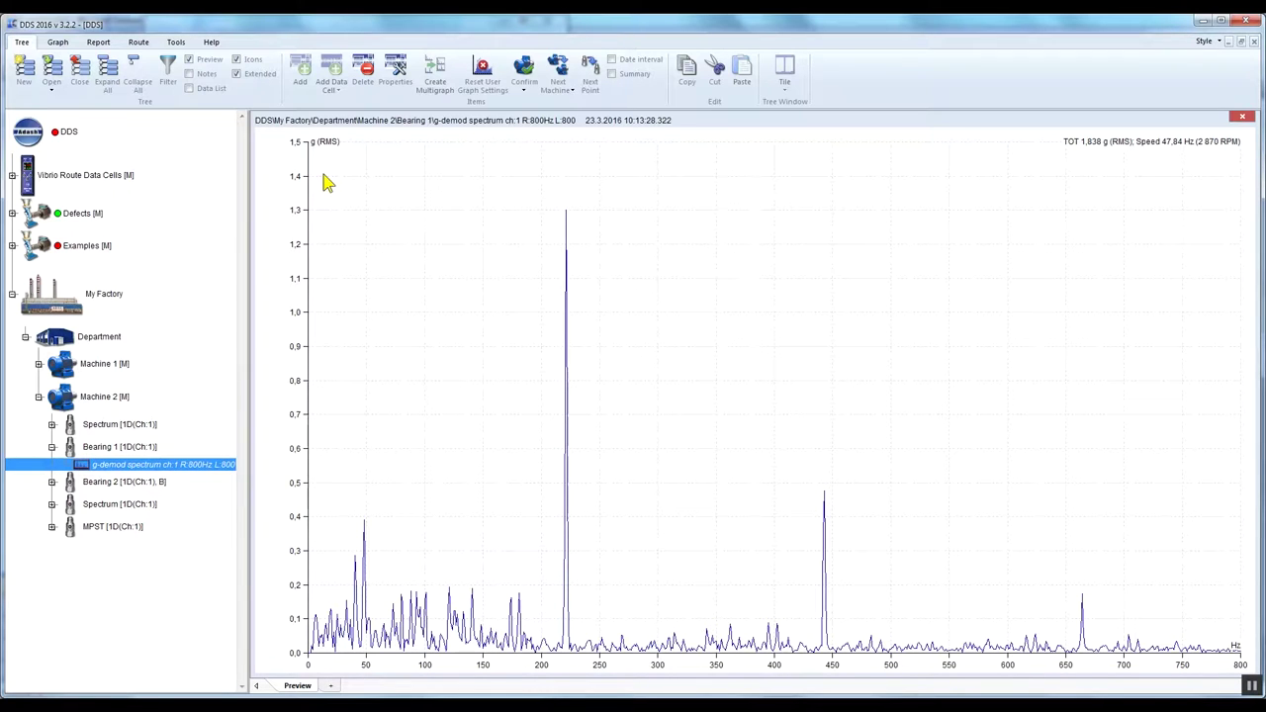
click(176, 43)
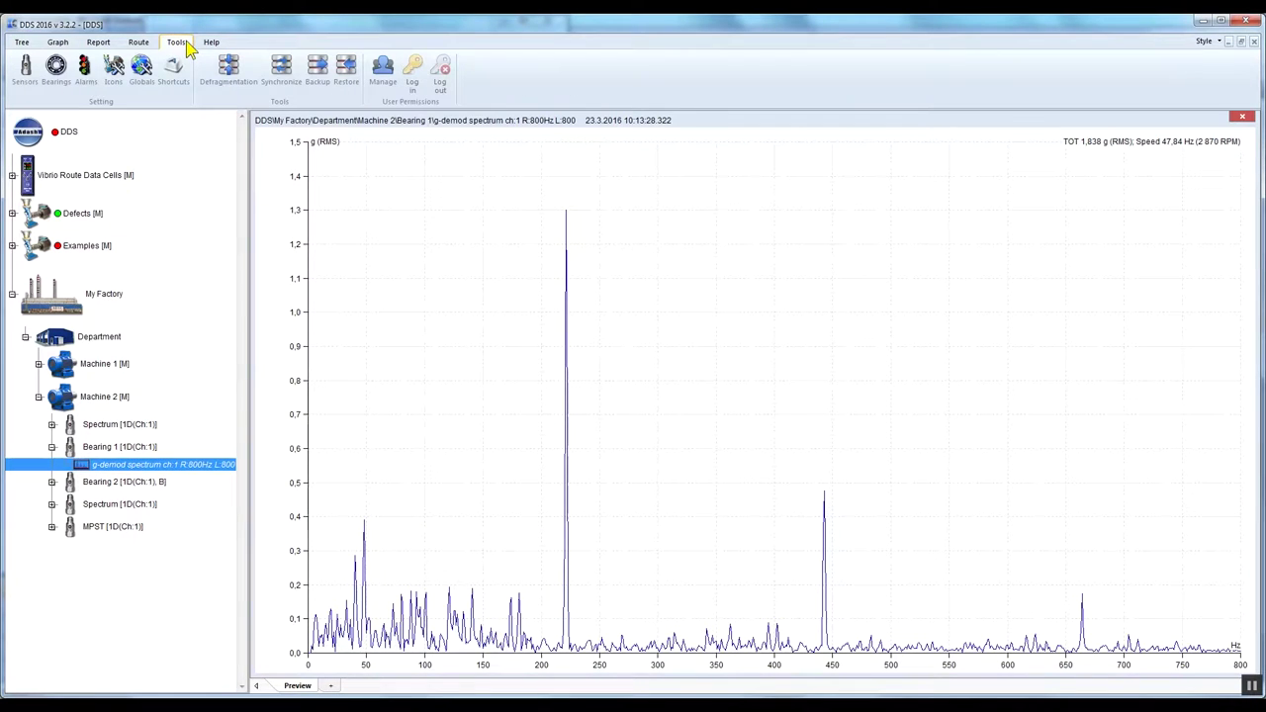
click(61, 77)
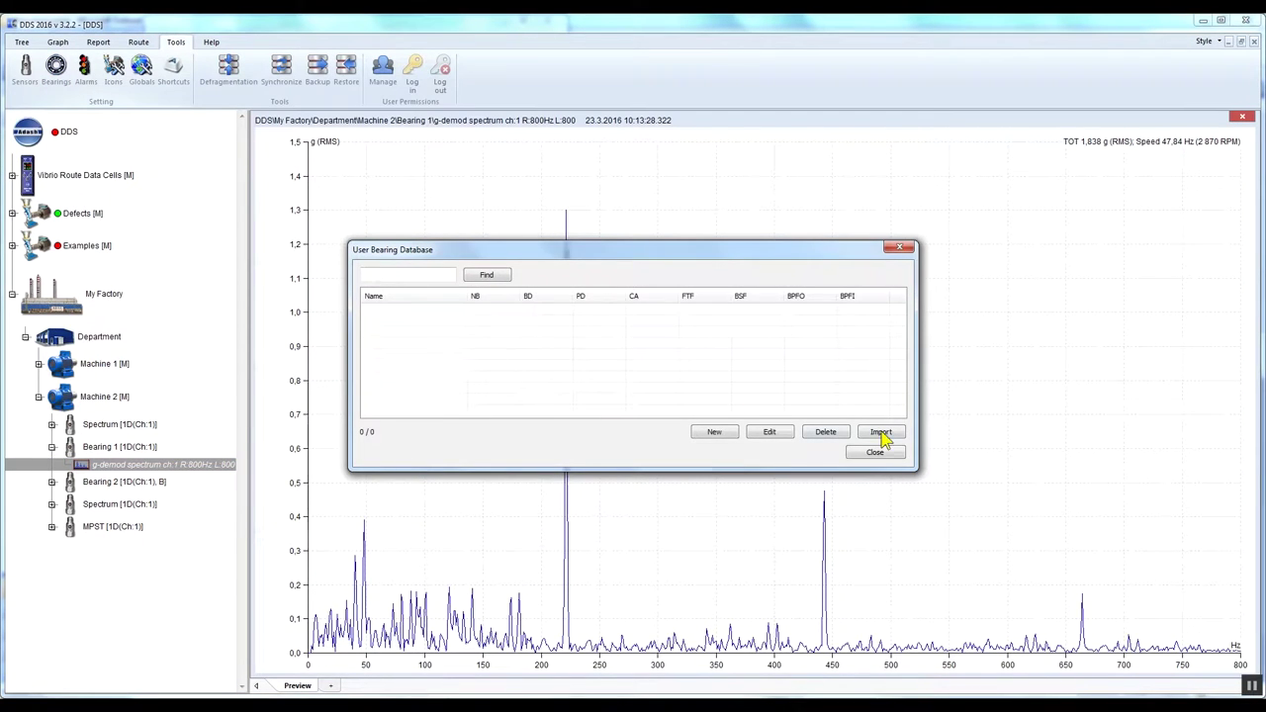
click(880, 432)
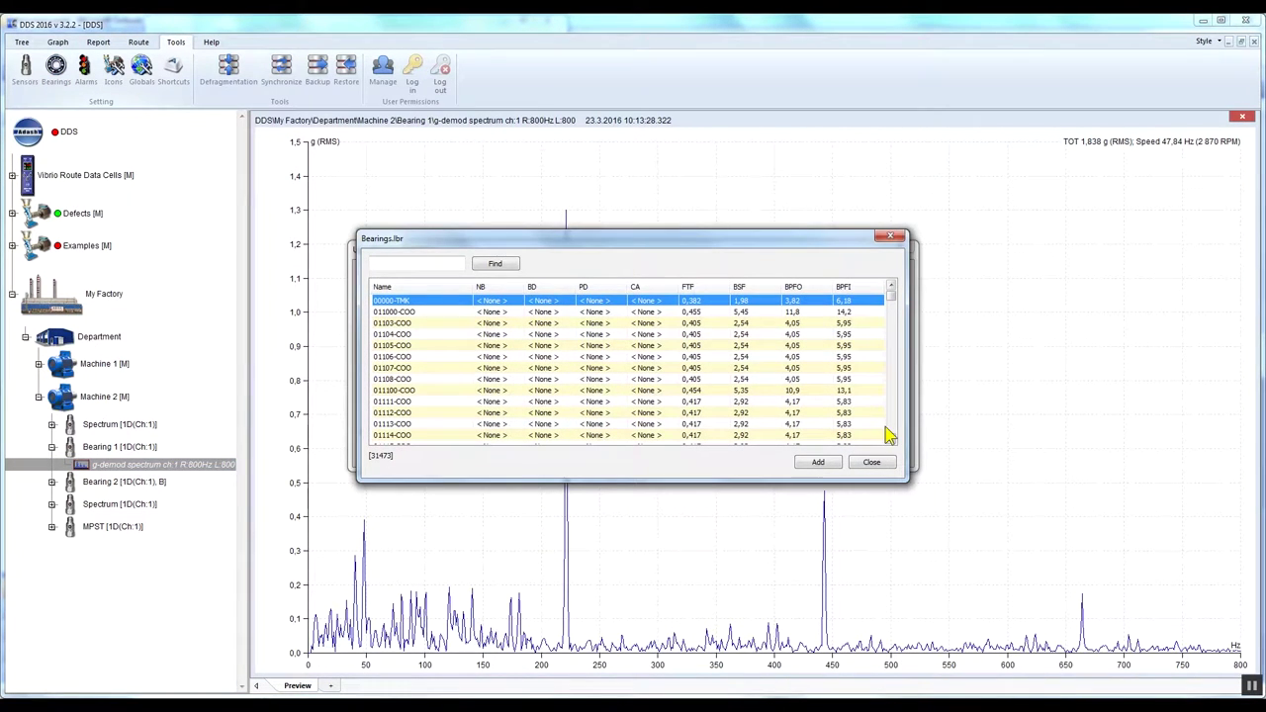
Find bearing 6224-FAG in the bearing library and add it to the user bearing database.
click(379, 264)
click(379, 264)
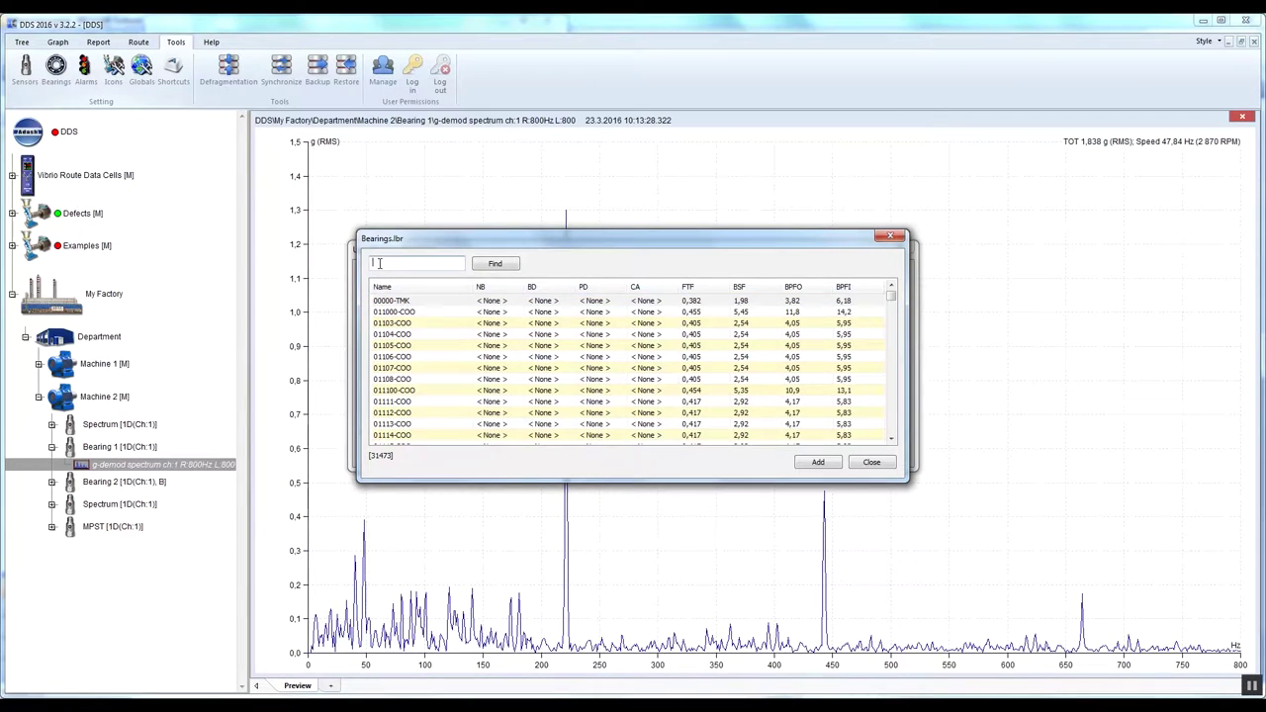
text(6224-FAG)
click(506, 269)
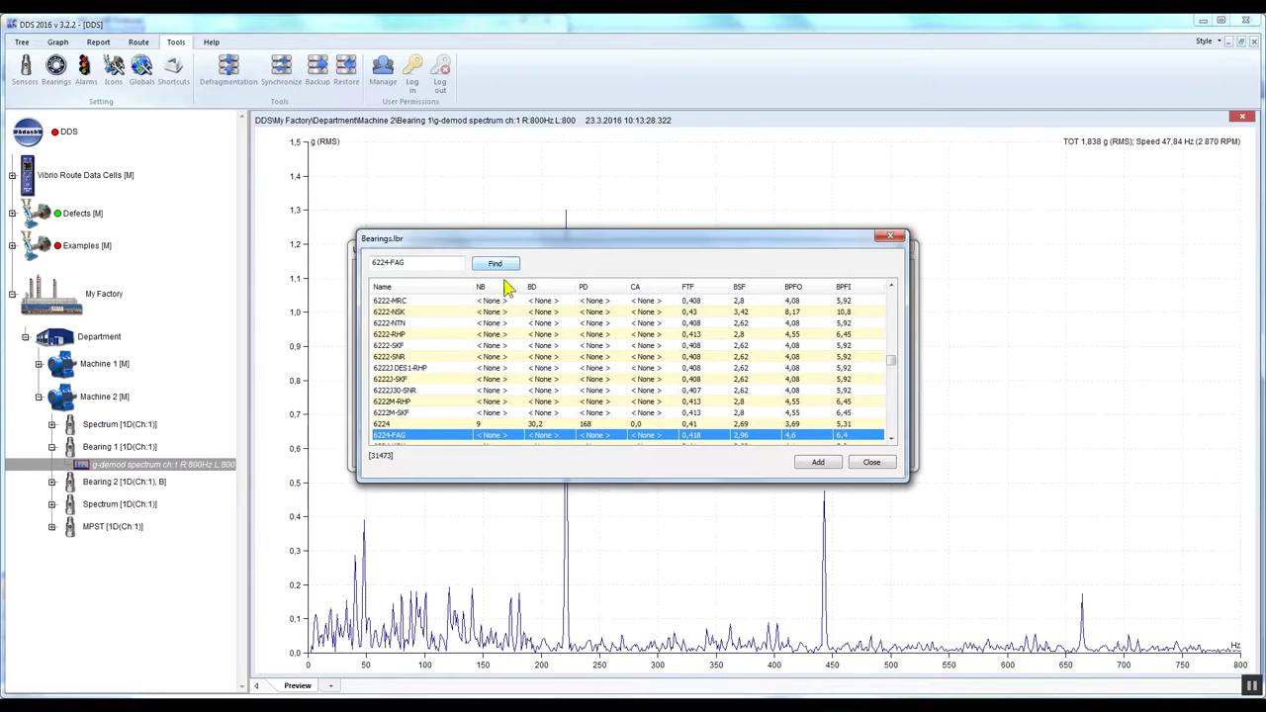
click(826, 464)
click(890, 465)
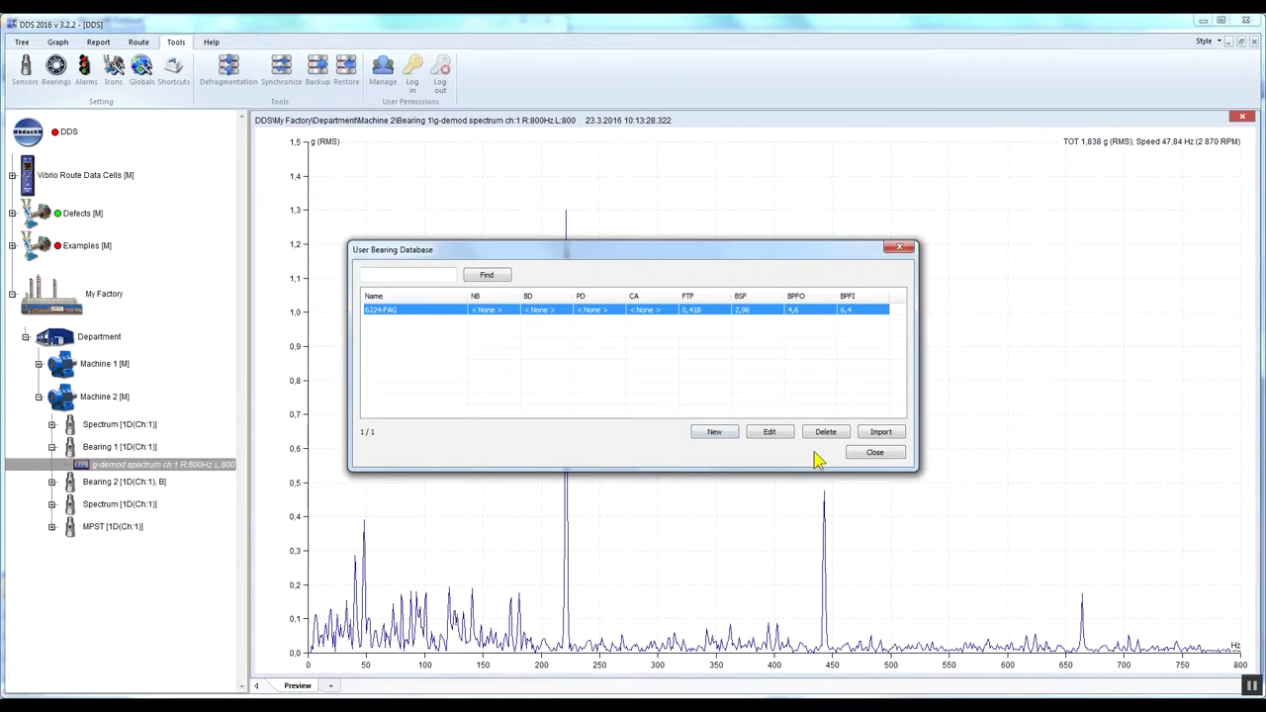
click(899, 455)
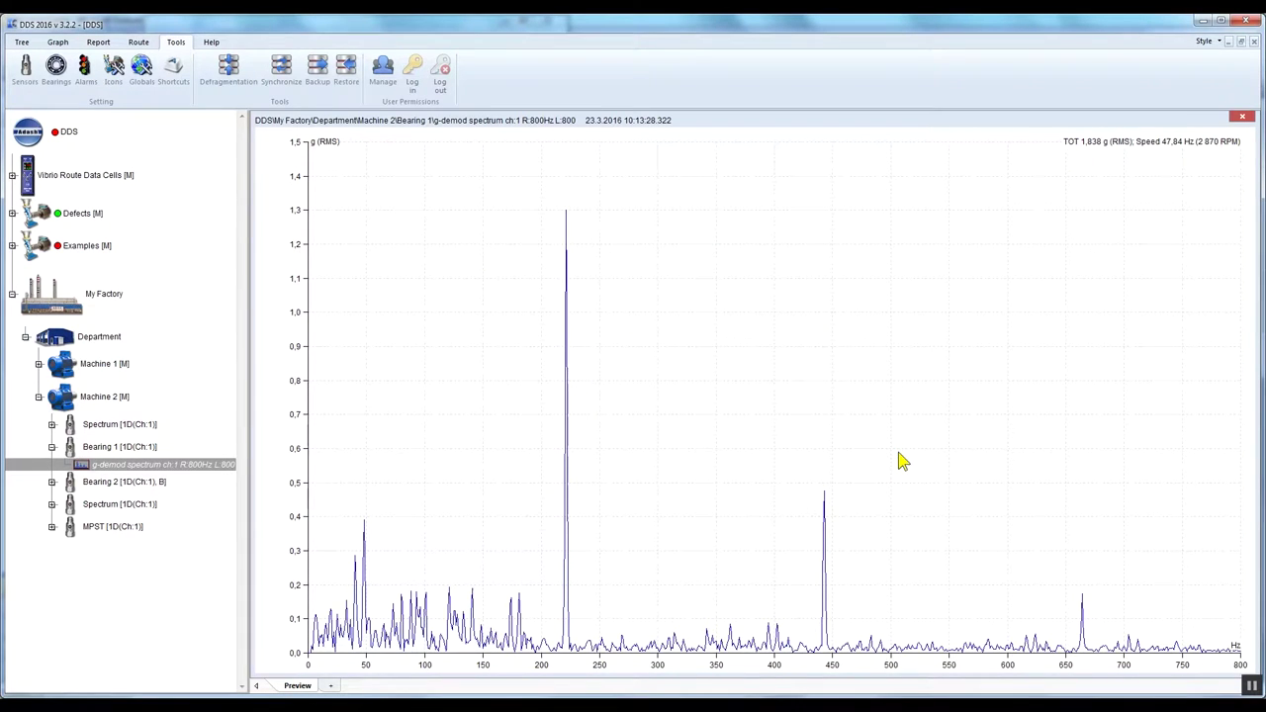
Assign bearing 6224-FAG from the user bearing database to the Bearing 1 measurement point of Machine 2.
click(101, 450)
right_click(162, 448)
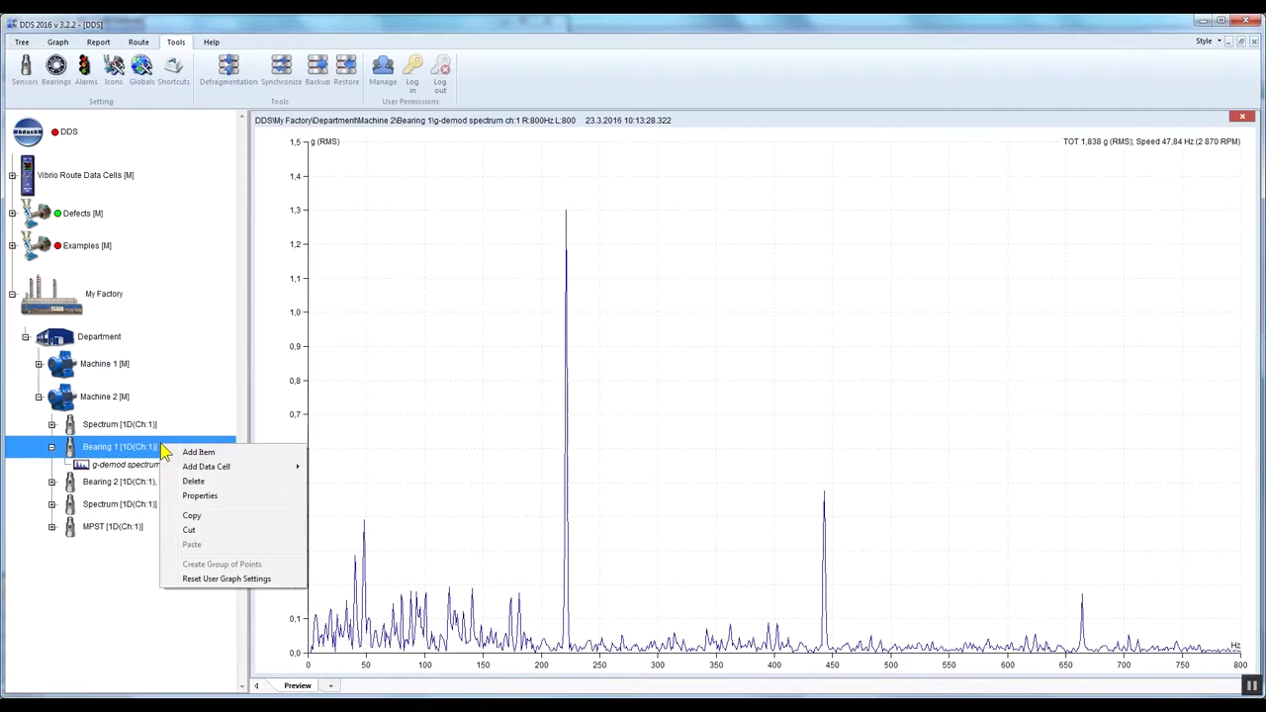
click(220, 496)
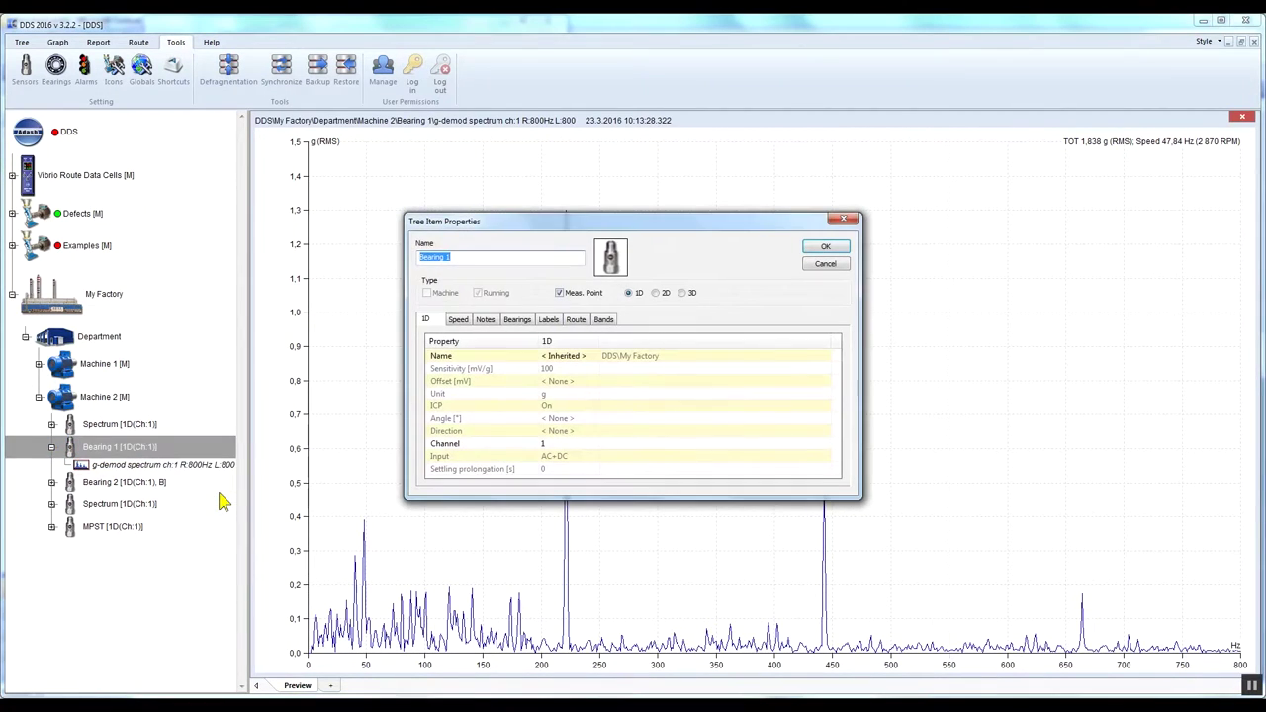
click(525, 328)
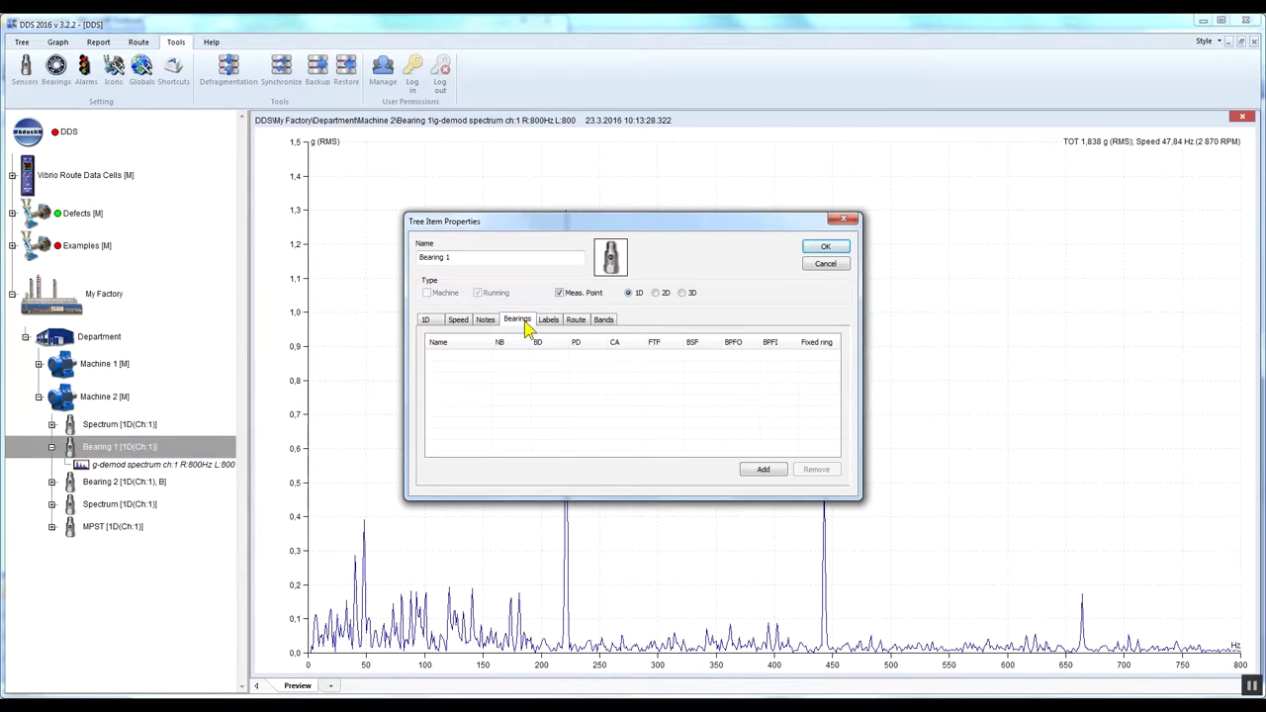
click(777, 471)
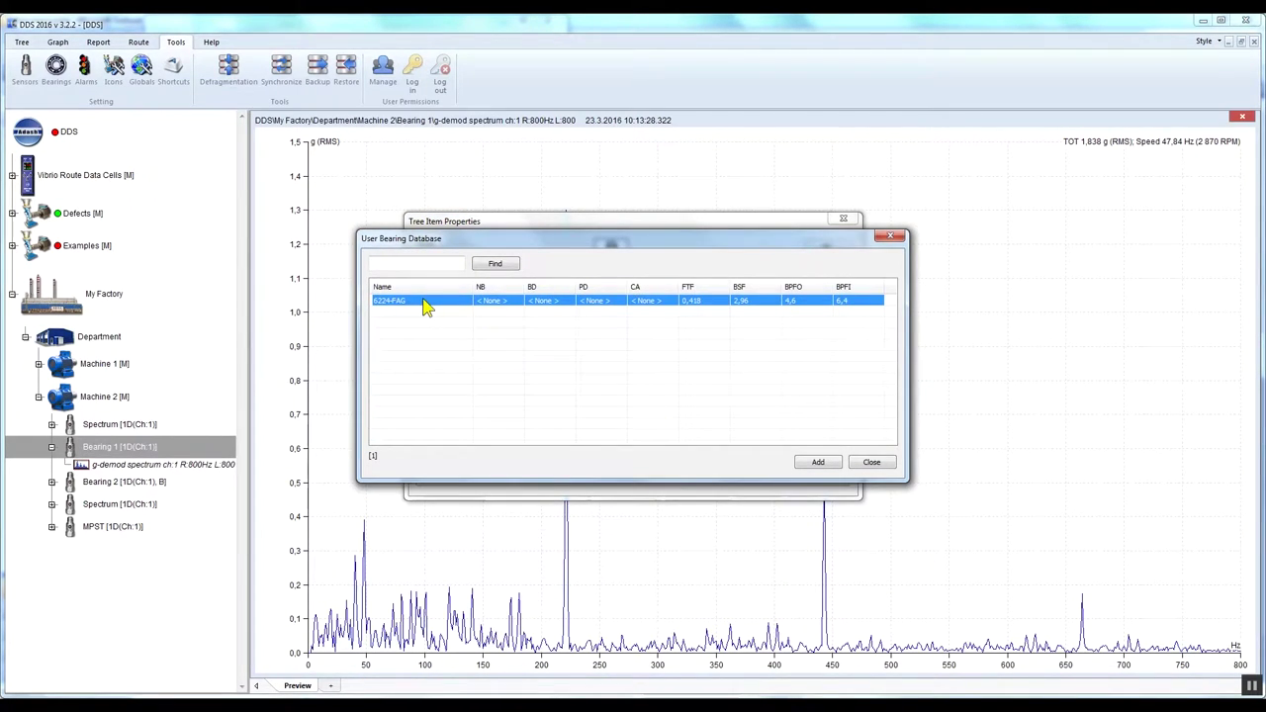
click(829, 470)
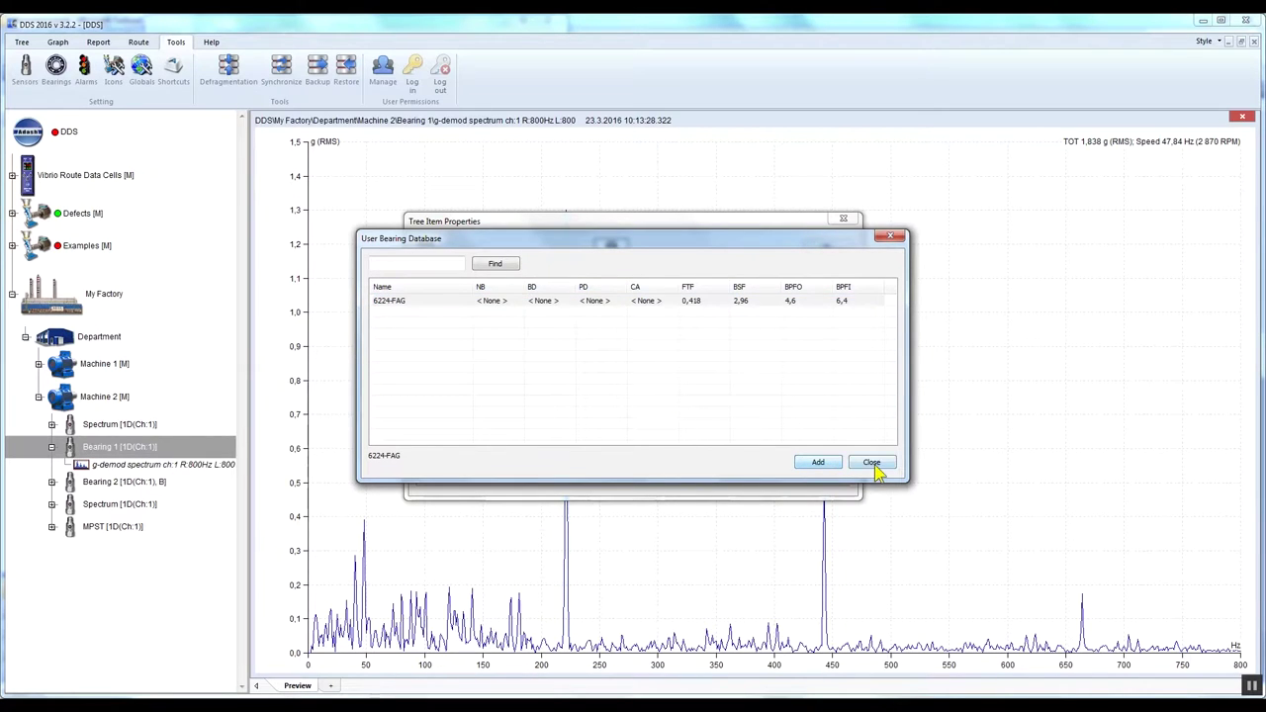
click(876, 464)
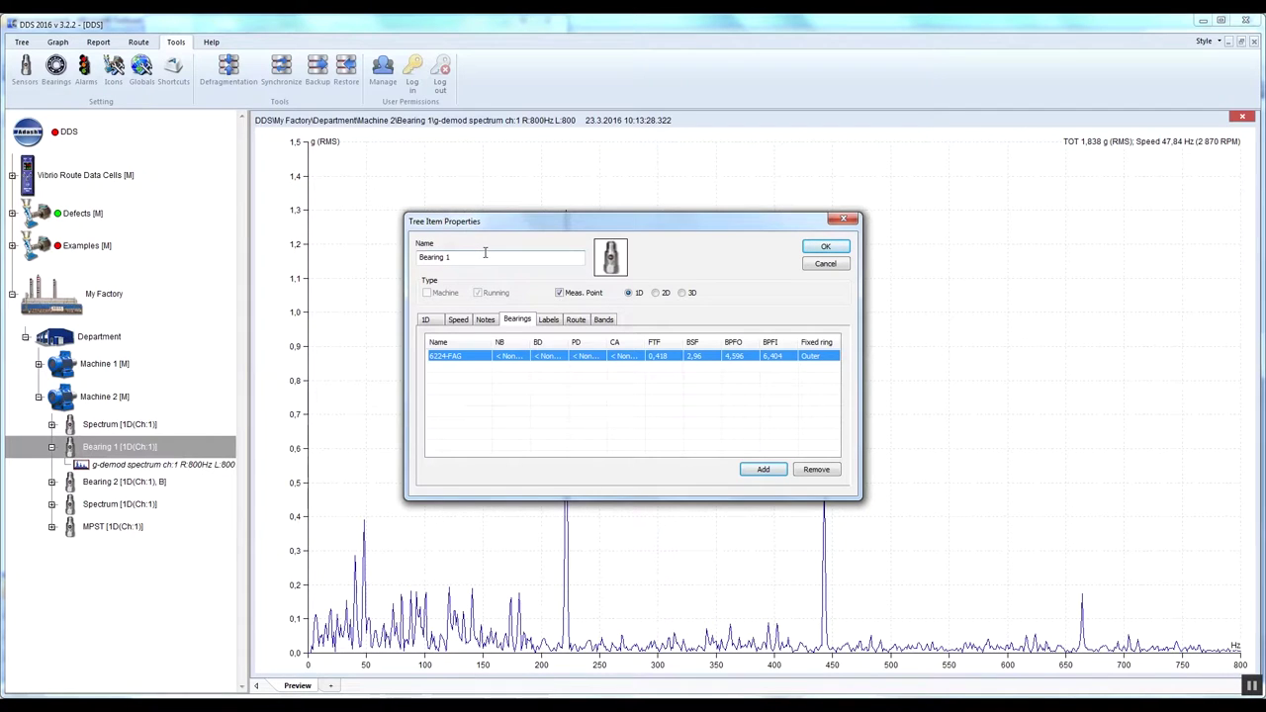
click(828, 248)
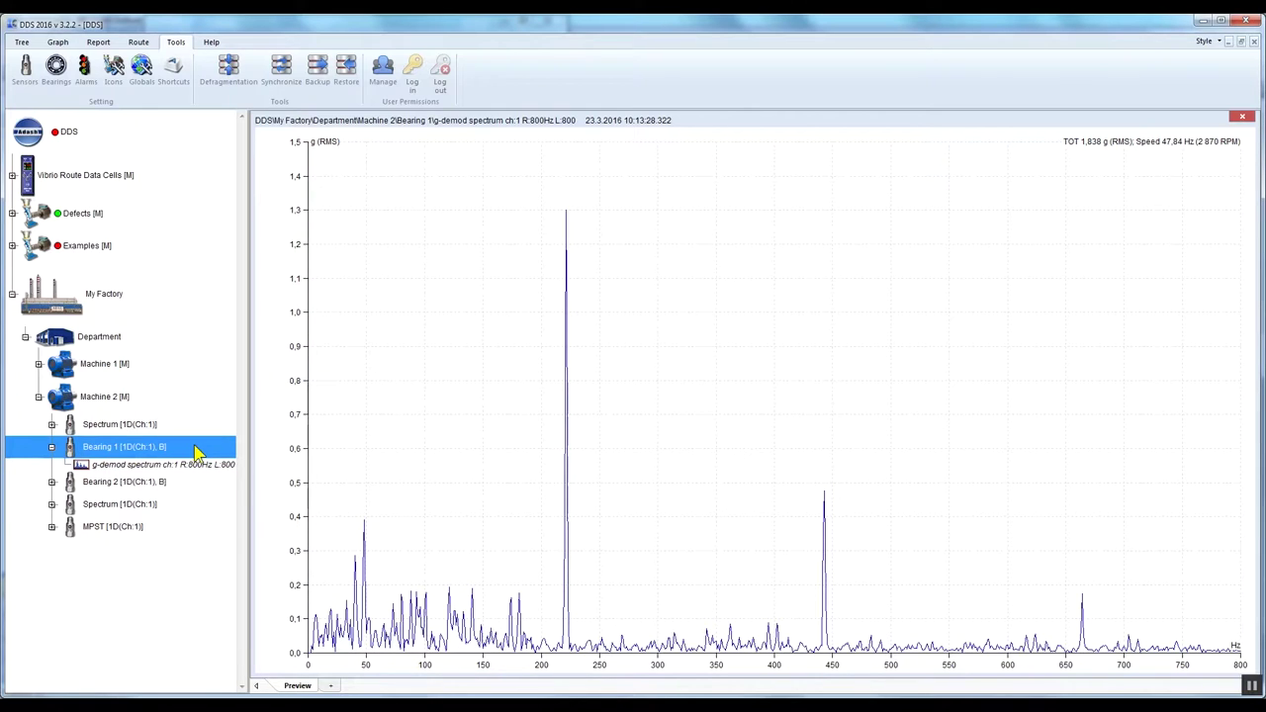
Show the data list for the g-demod spectrum under Bearing 1.
click(207, 465)
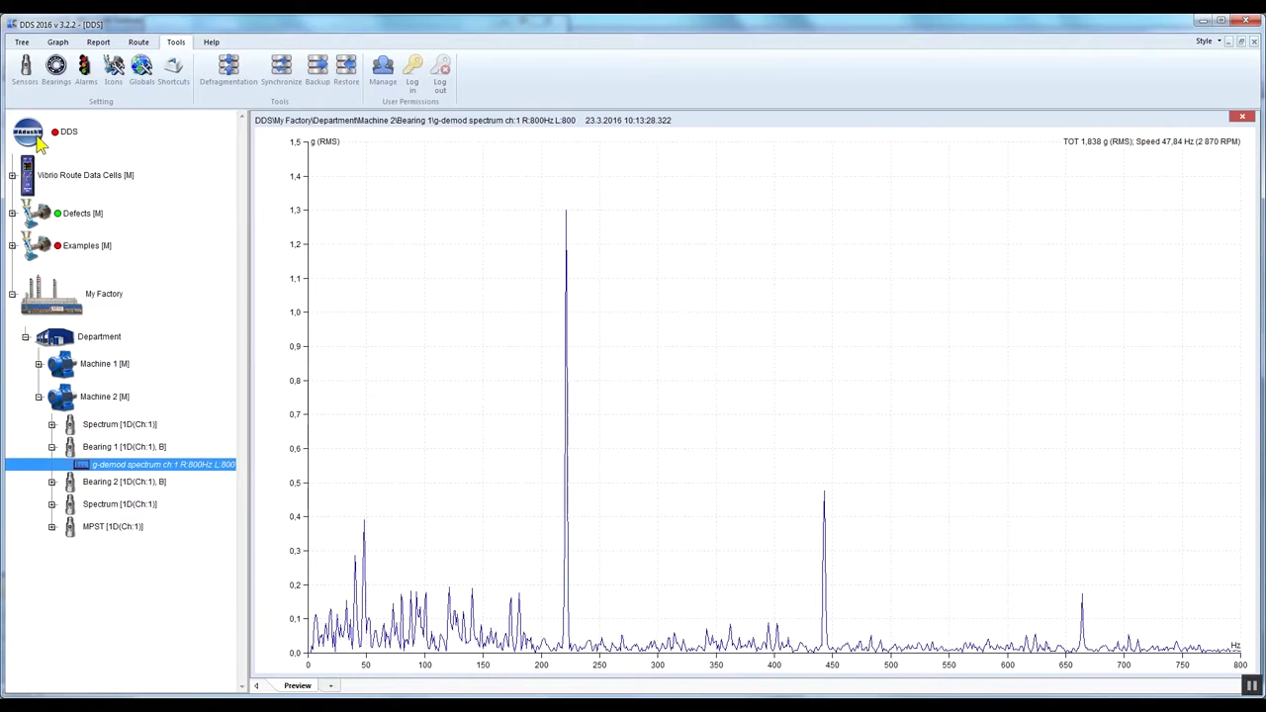
click(23, 43)
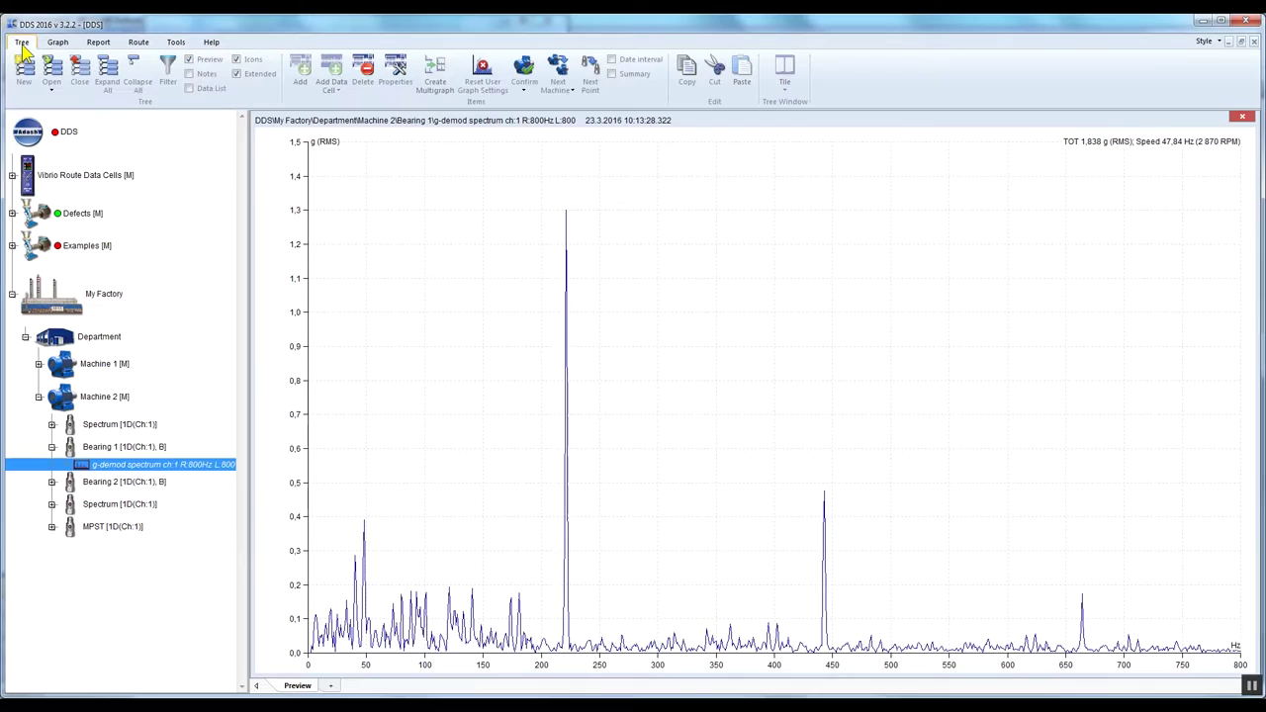
click(188, 88)
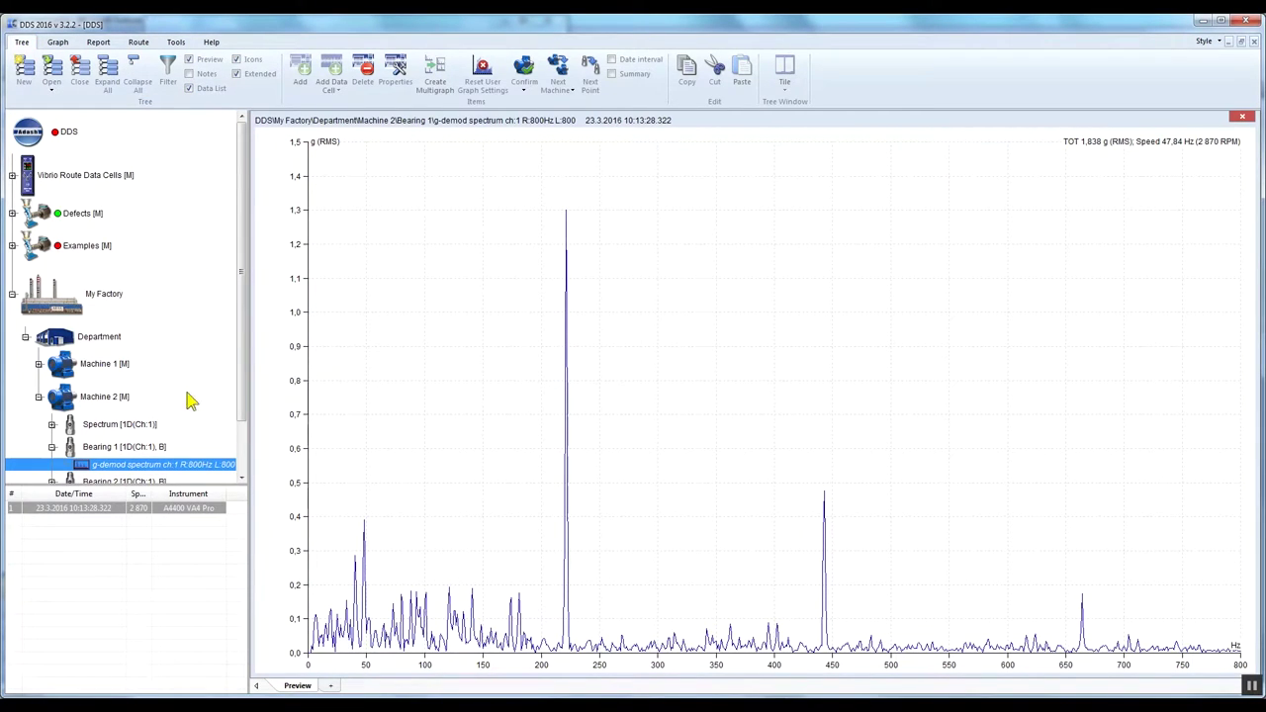
scroll(183, 460, down, 3)
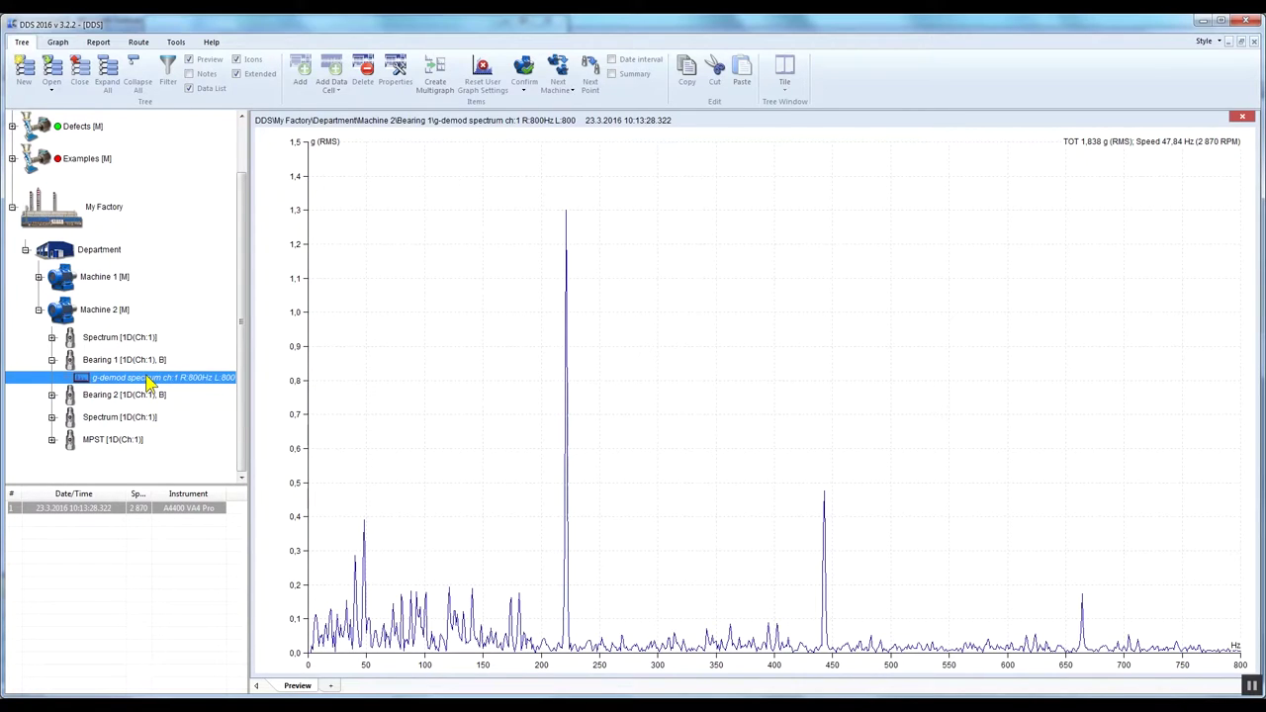
click(156, 508)
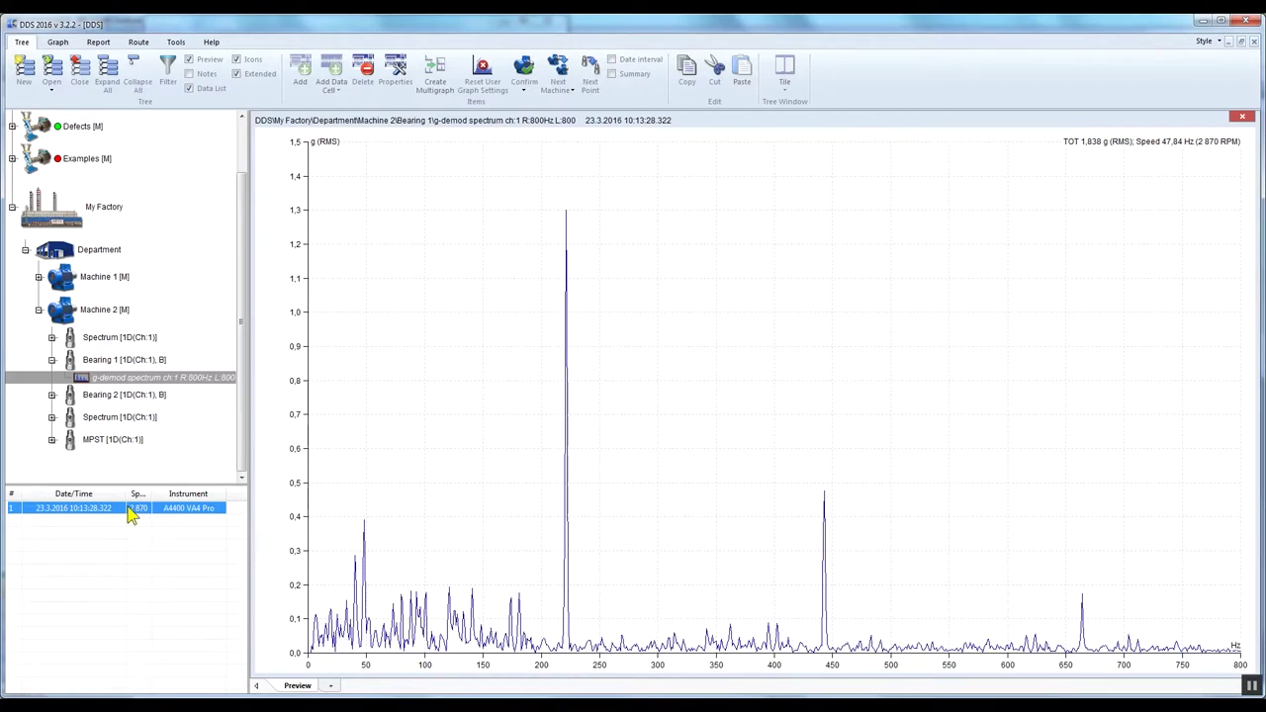
click(178, 380)
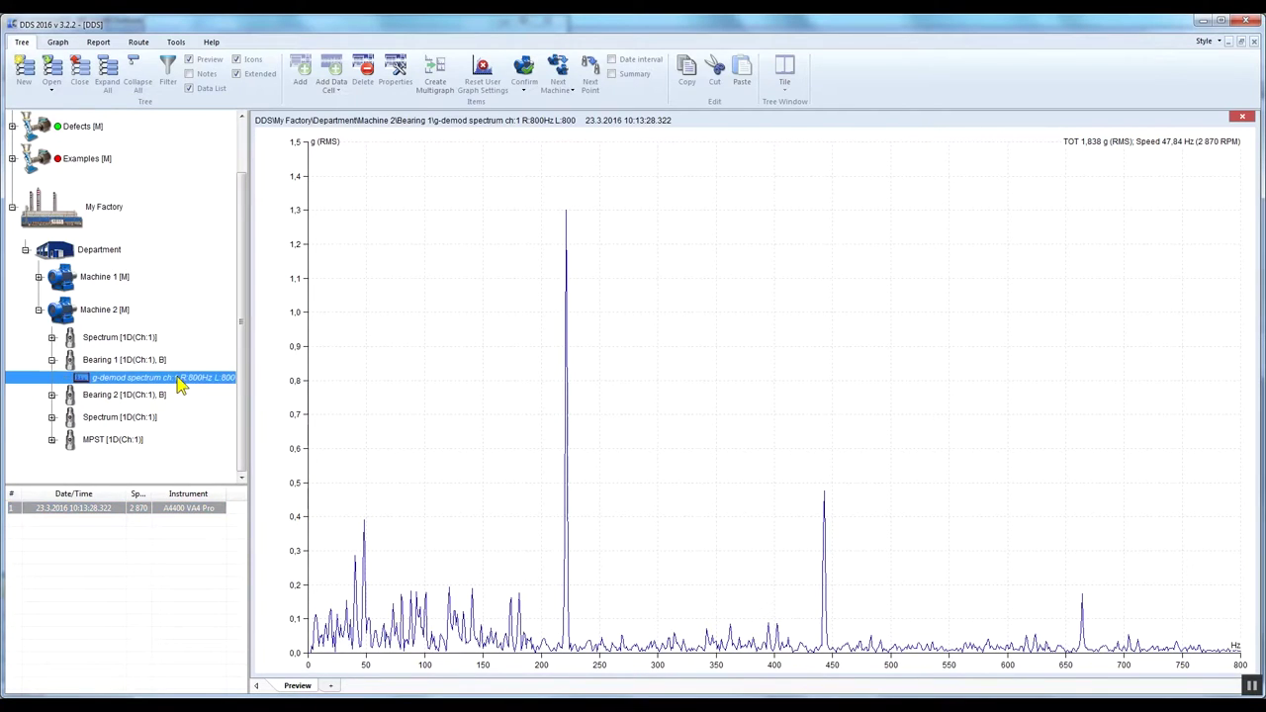
Display the bearing frequency labels on the g-demod spectrum graph and select its measurement record in the data list.
right_click(454, 367)
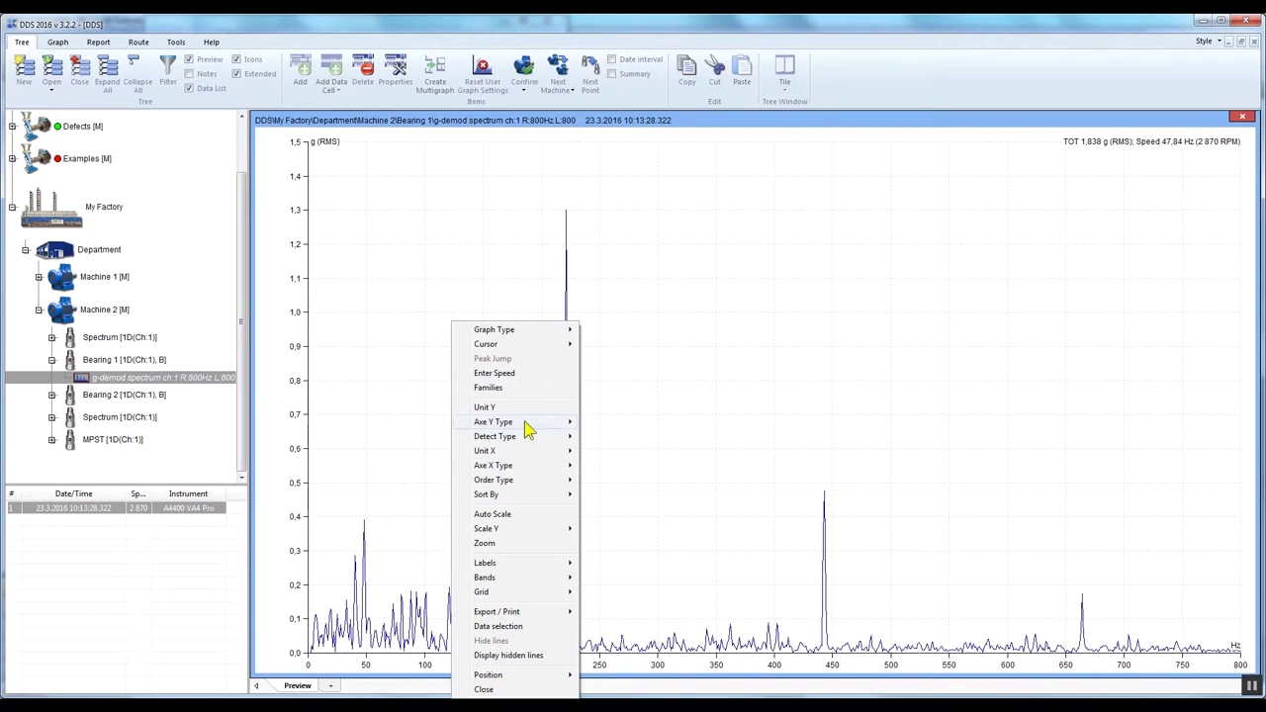
mouse_move(553, 568)
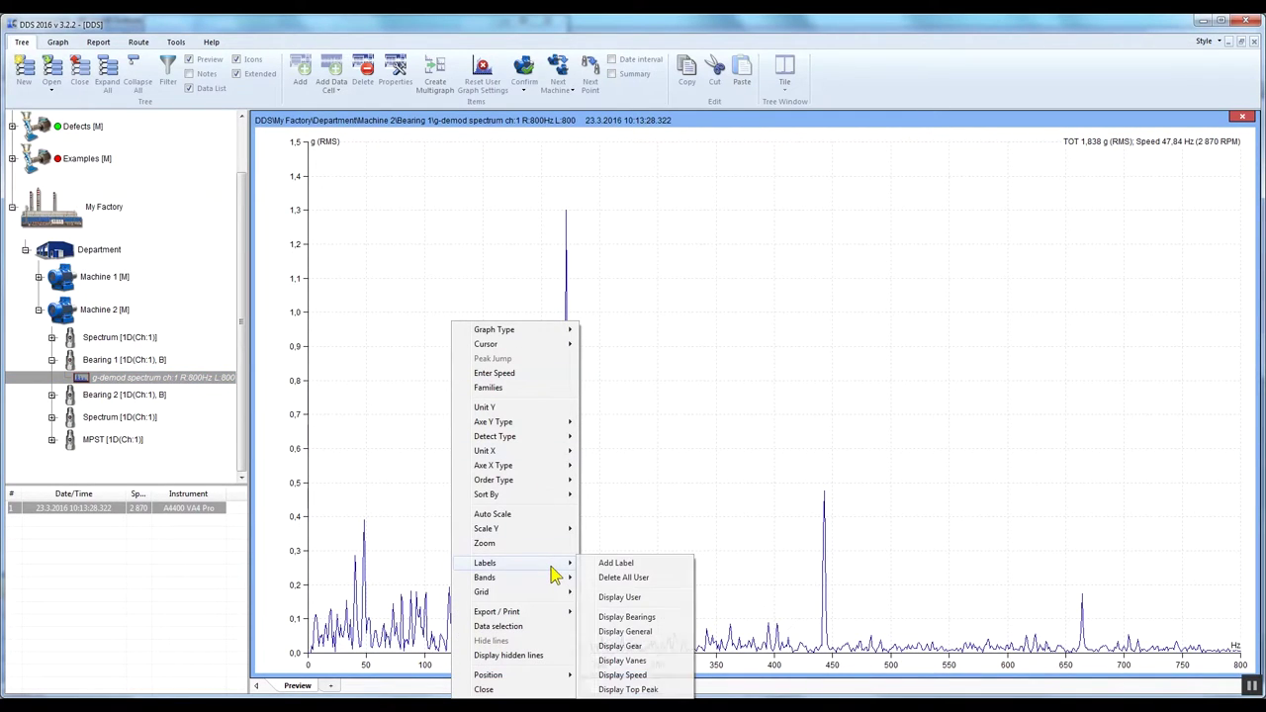
click(633, 618)
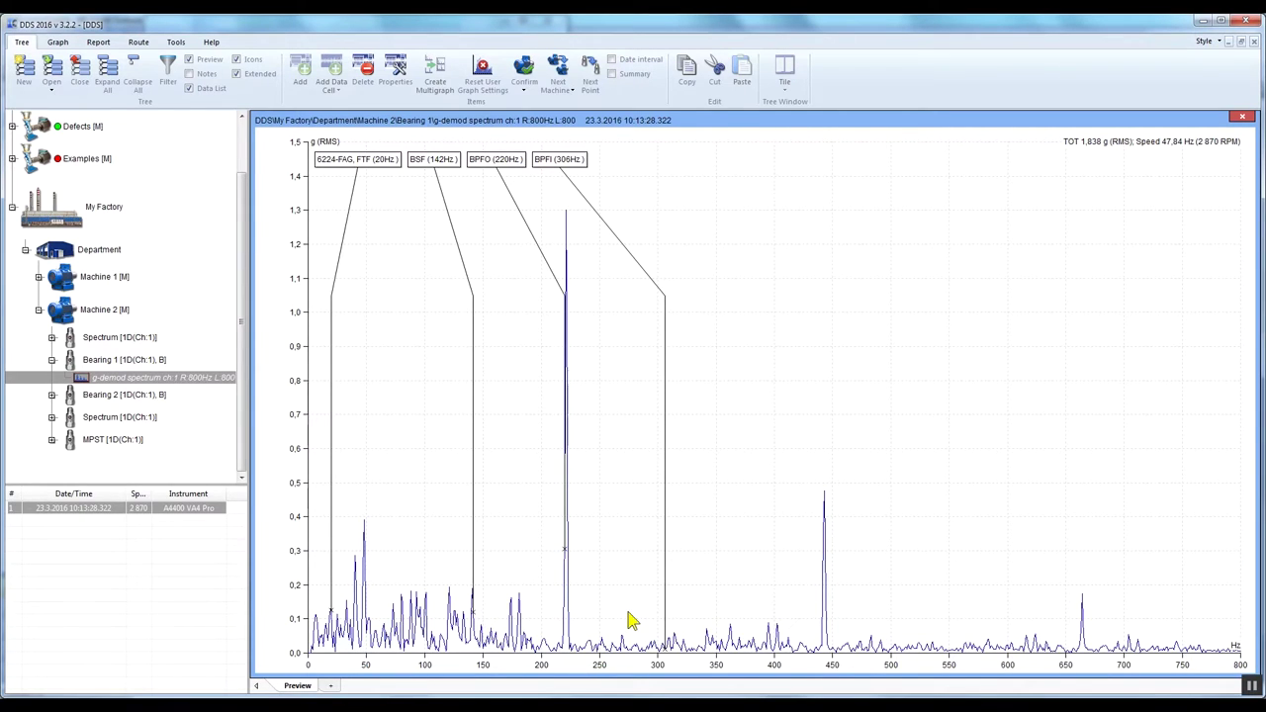
click(324, 156)
click(412, 164)
click(486, 166)
click(152, 511)
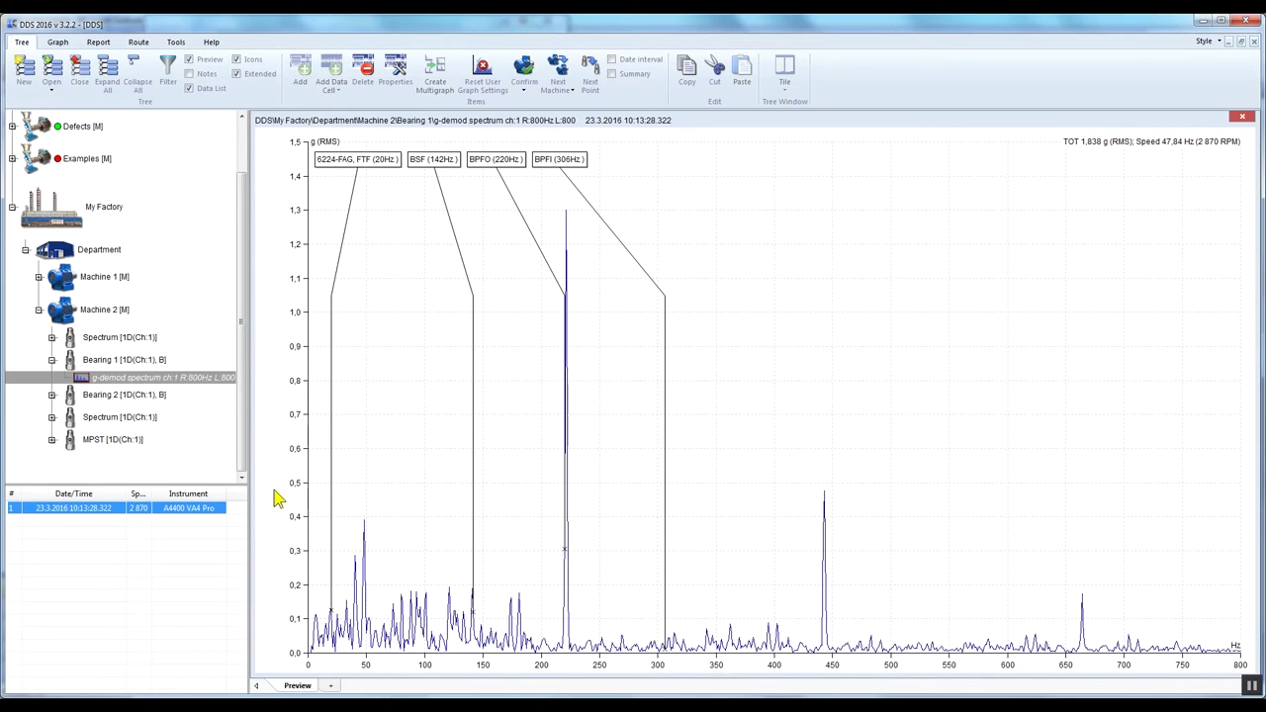
Open the label display options of the g-demod spectrum graph.
right_click(749, 292)
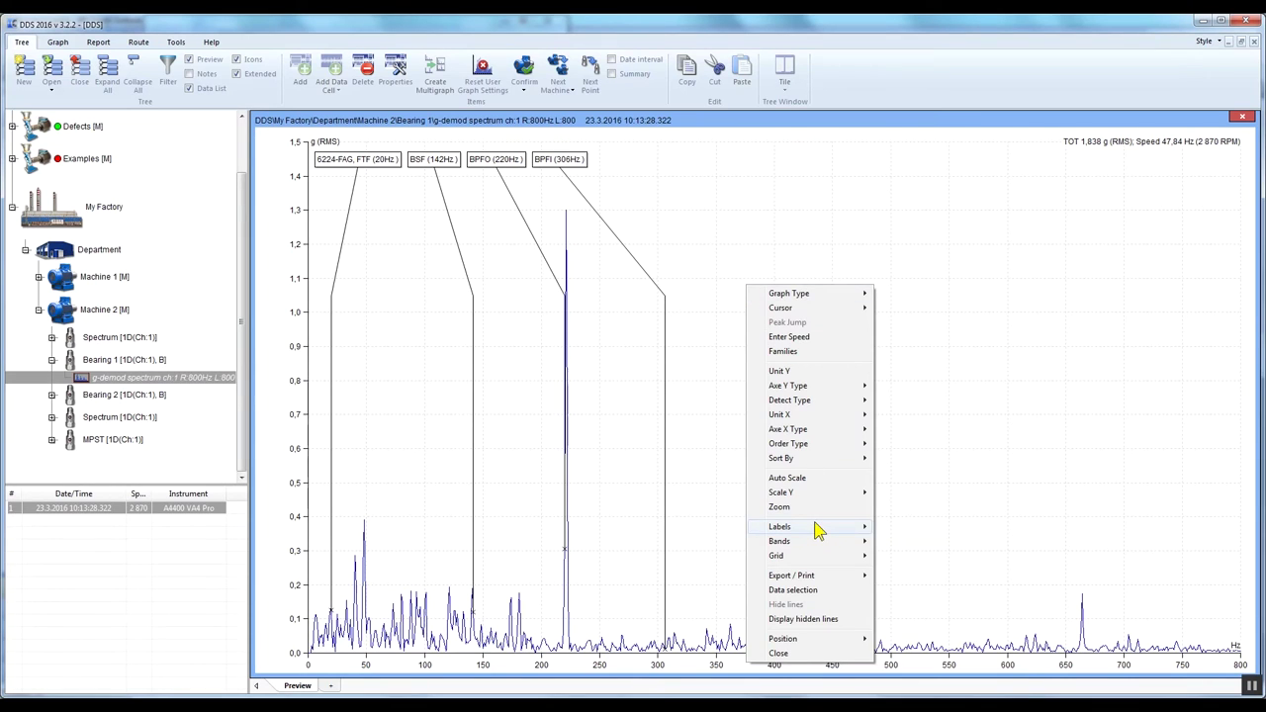
mouse_move(817, 529)
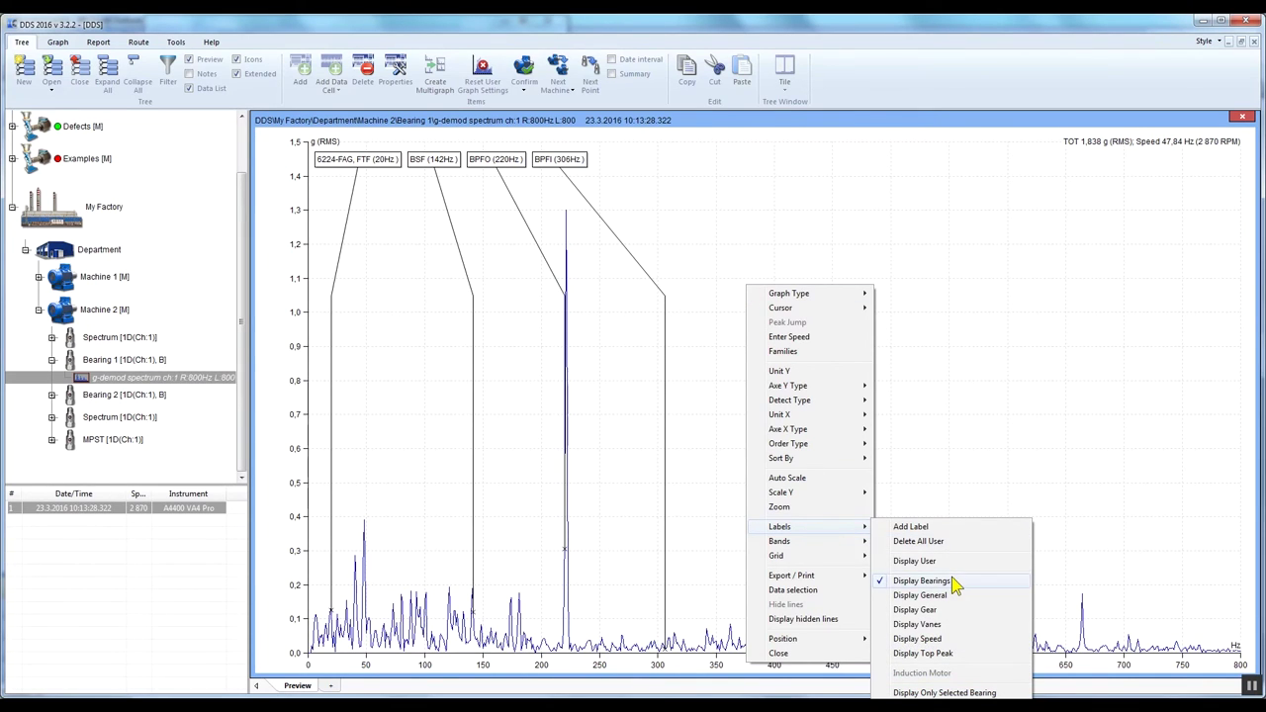